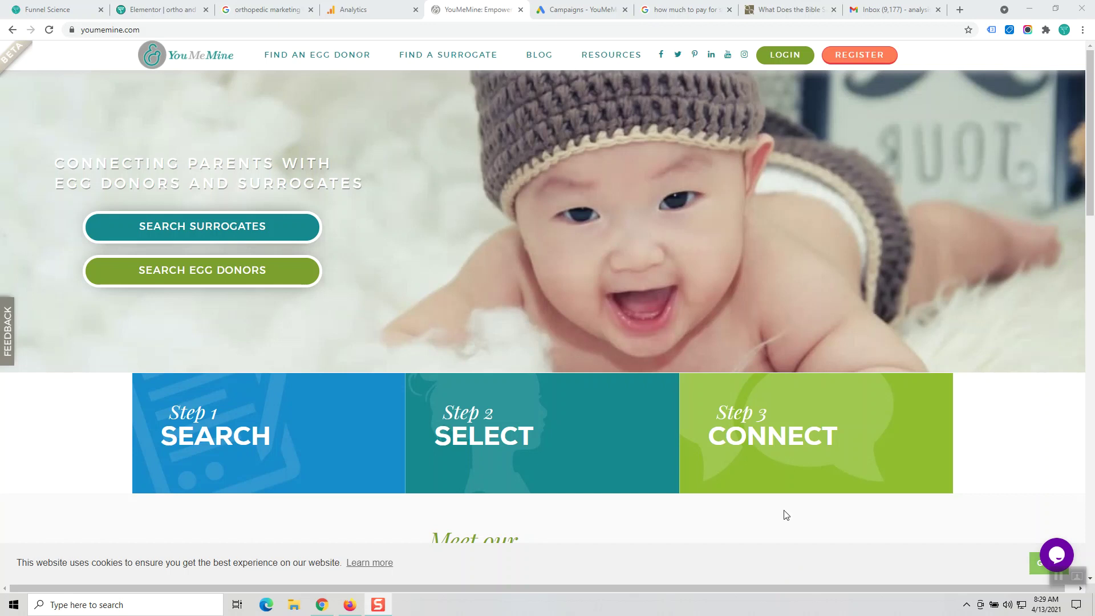
Step: Check Google's paid results for the surrogate-cost query, then return to the YouMeMine campaigns list
{"action": "left_click", "coordinate": [685, 9]}
{"action": "left_click_drag", "start_coordinate": [405, 89], "coordinate": [142, 89]}
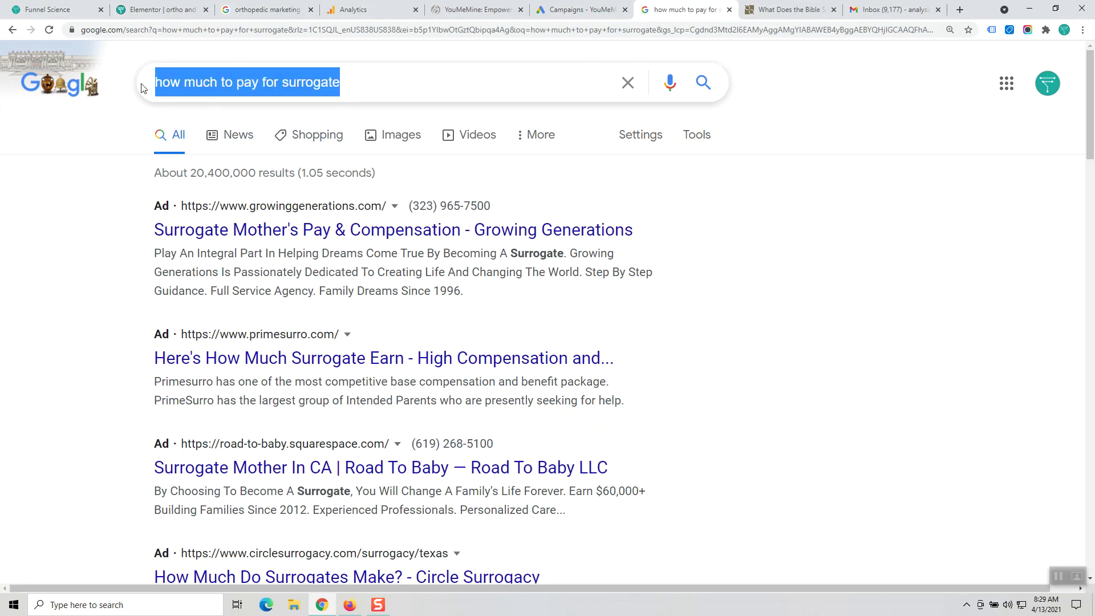
{"action": "left_click", "coordinate": [579, 10]}
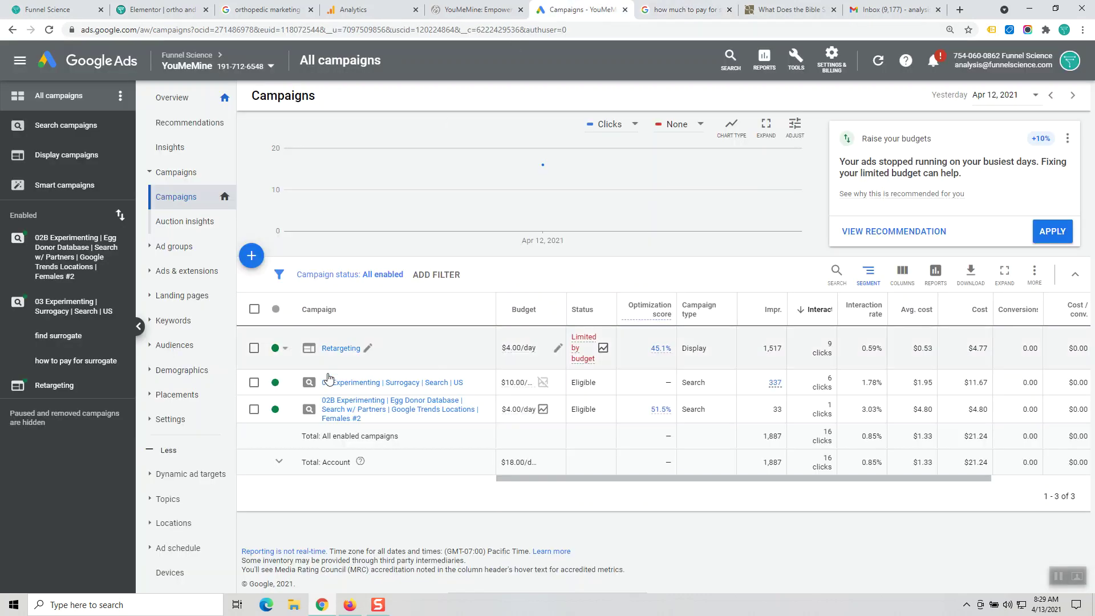
Step: Review the 03 Experimenting | Surrogacy campaign's 337 impressions, clicks and $11.67 cost, then open it
{"action": "left_click", "coordinate": [254, 383]}
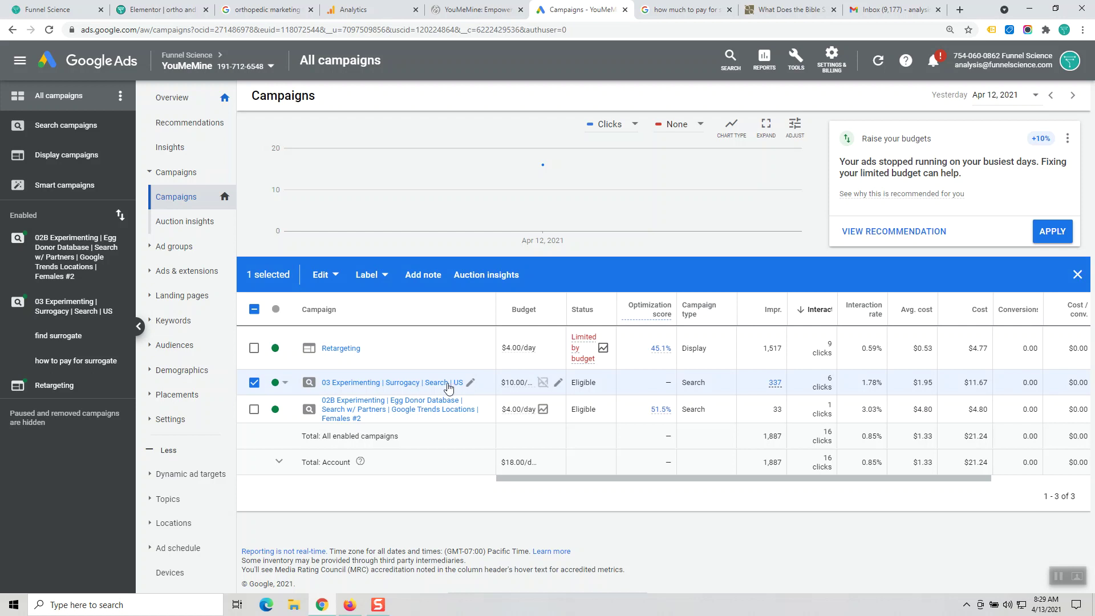
{"action": "mouse_move", "coordinate": [511, 391]}
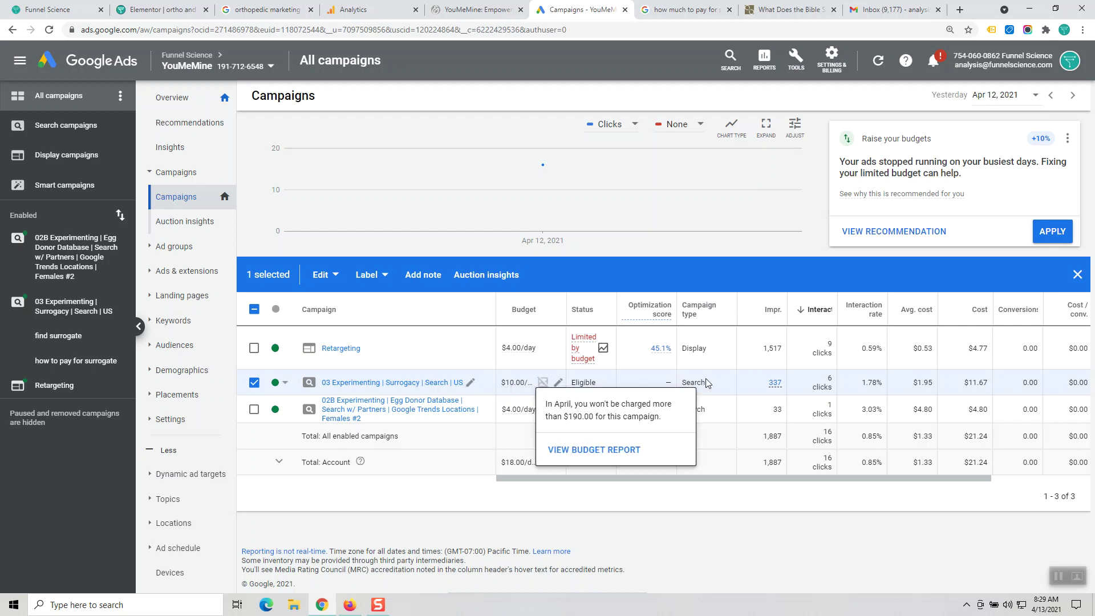
{"action": "double_click", "coordinate": [777, 384]}
{"action": "left_click_drag", "start_coordinate": [778, 387], "coordinate": [789, 388]}
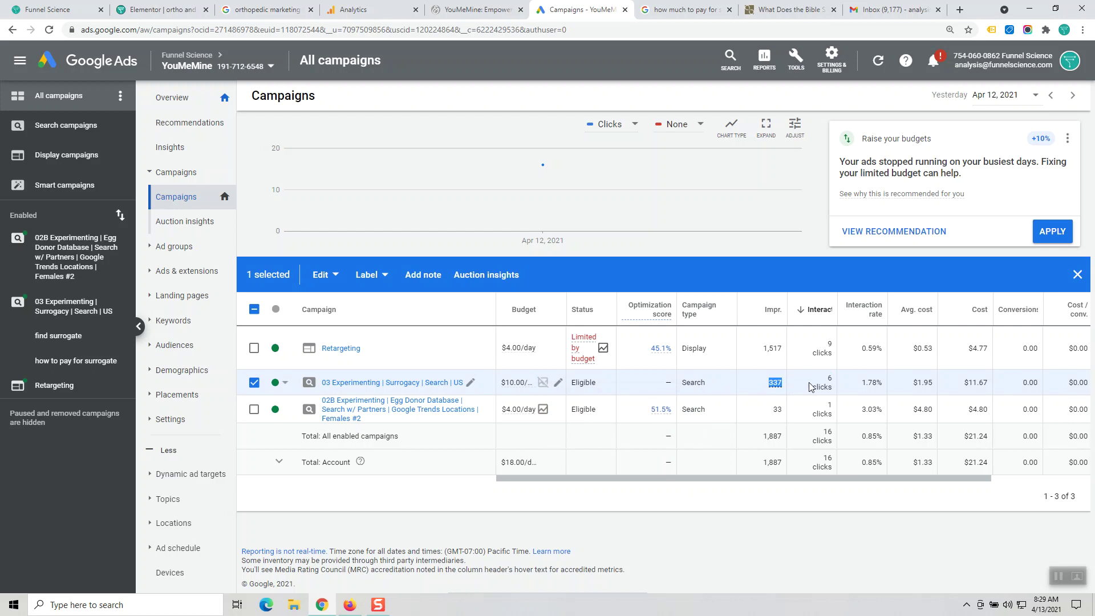
{"action": "left_click_drag", "start_coordinate": [828, 385], "coordinate": [862, 387]}
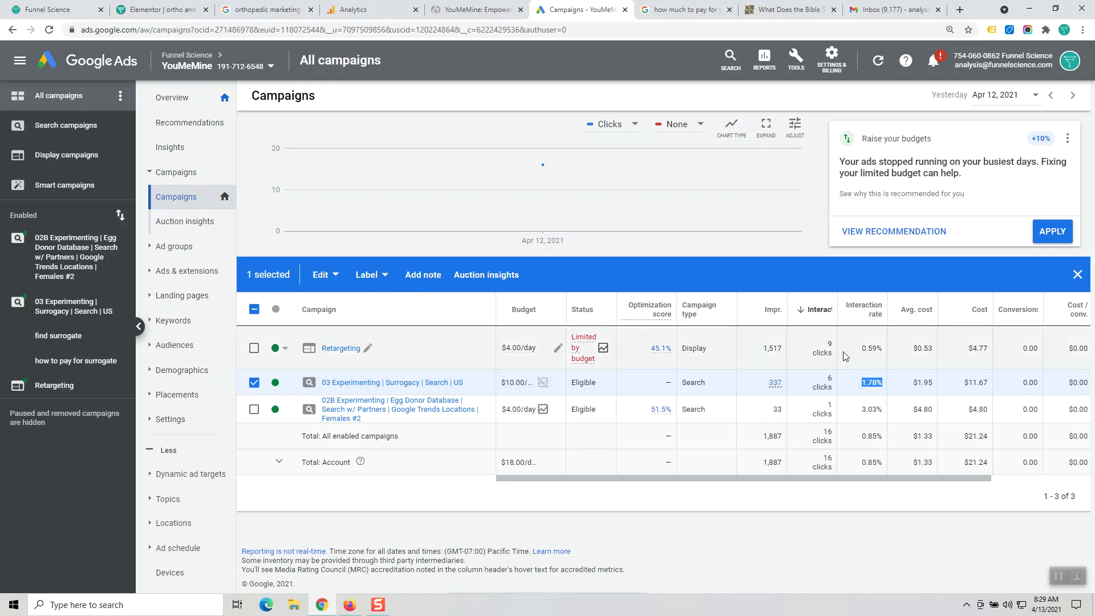
{"action": "left_click_drag", "start_coordinate": [991, 382], "coordinate": [962, 386]}
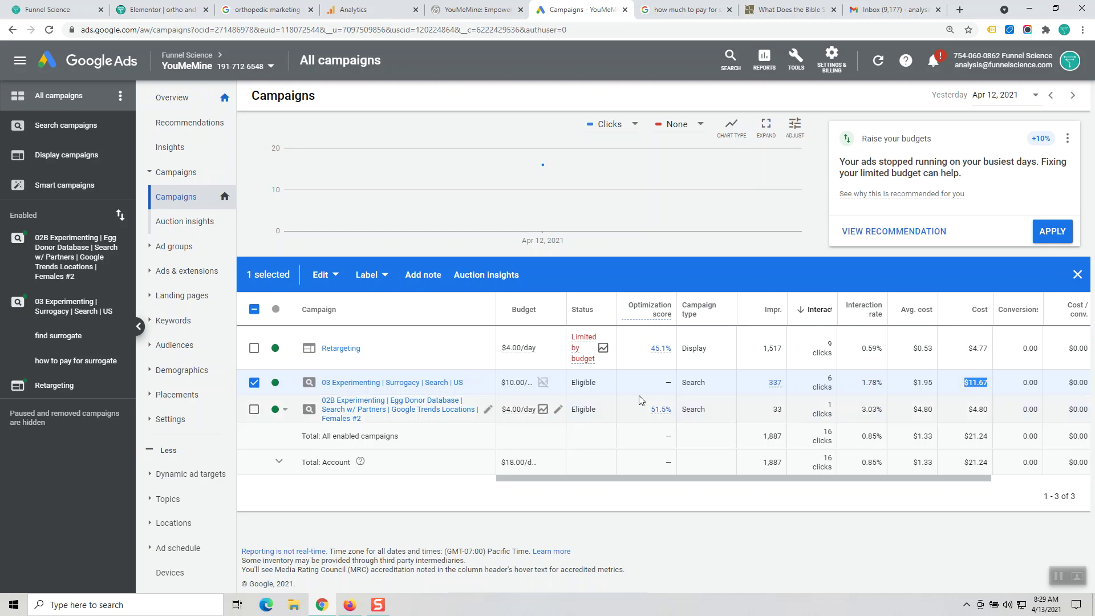
{"action": "left_click", "coordinate": [371, 383]}
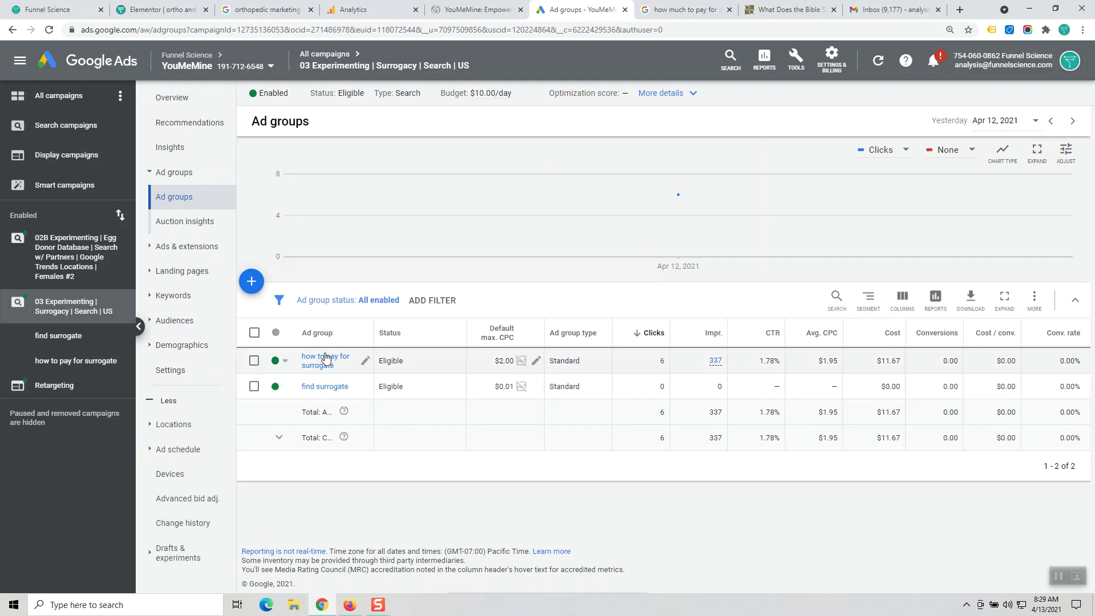
Step: Open the how to pay for surrogate ad group's keywords and start editing 'find a surrogate mother'
{"action": "left_click", "coordinate": [324, 363]}
{"action": "scroll", "coordinate": [326, 365], "scroll_direction": "down", "scroll_amount": 1}
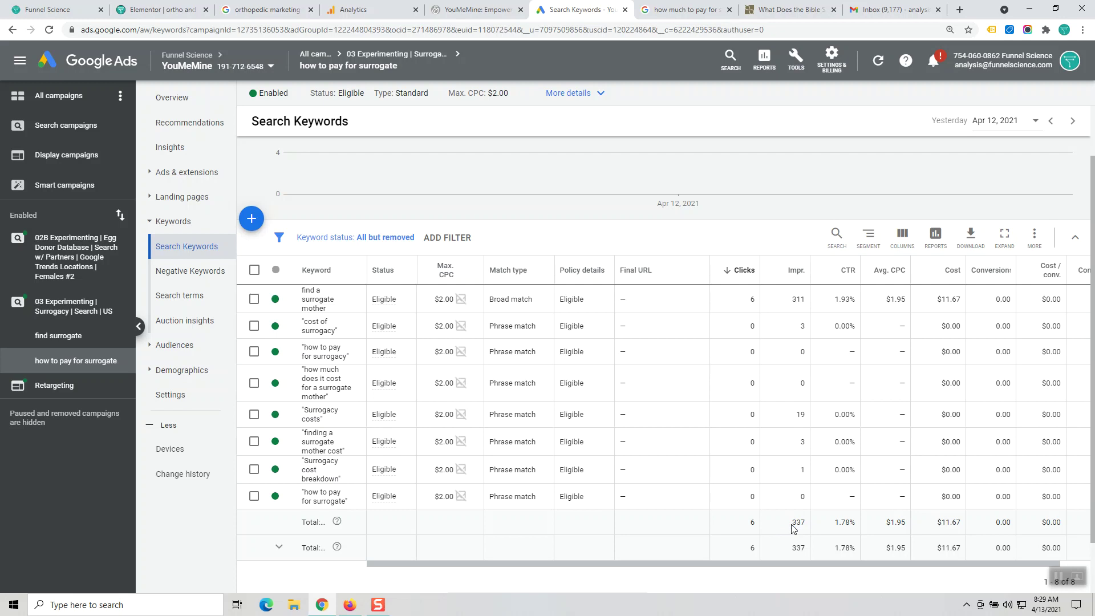
{"action": "left_click_drag", "start_coordinate": [330, 311], "coordinate": [304, 297]}
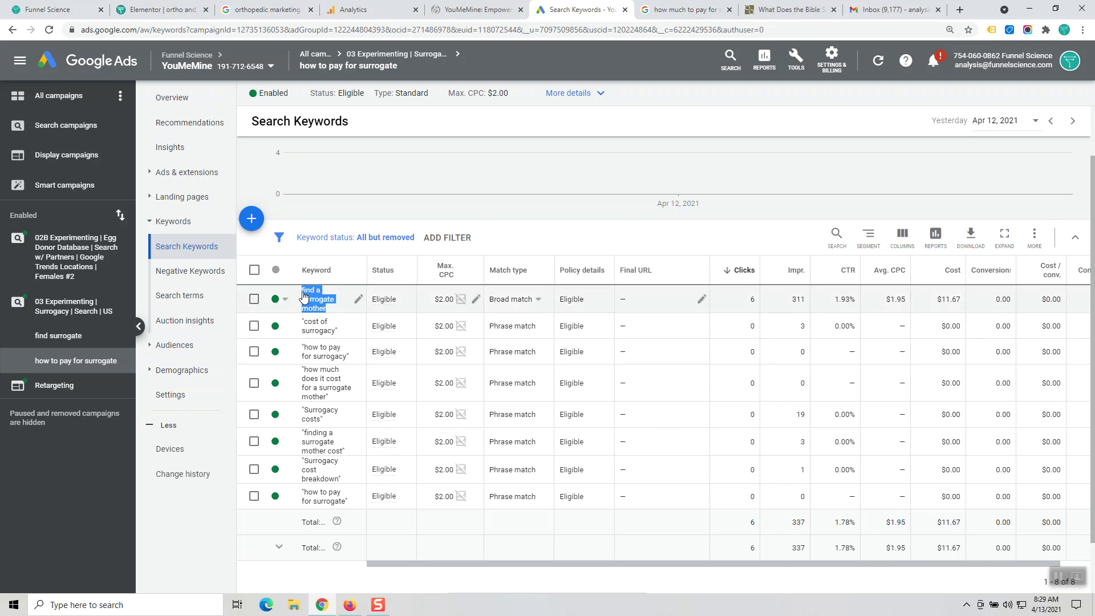
{"action": "left_click_drag", "start_coordinate": [304, 297], "coordinate": [303, 297]}
{"action": "left_click", "coordinate": [359, 299]}
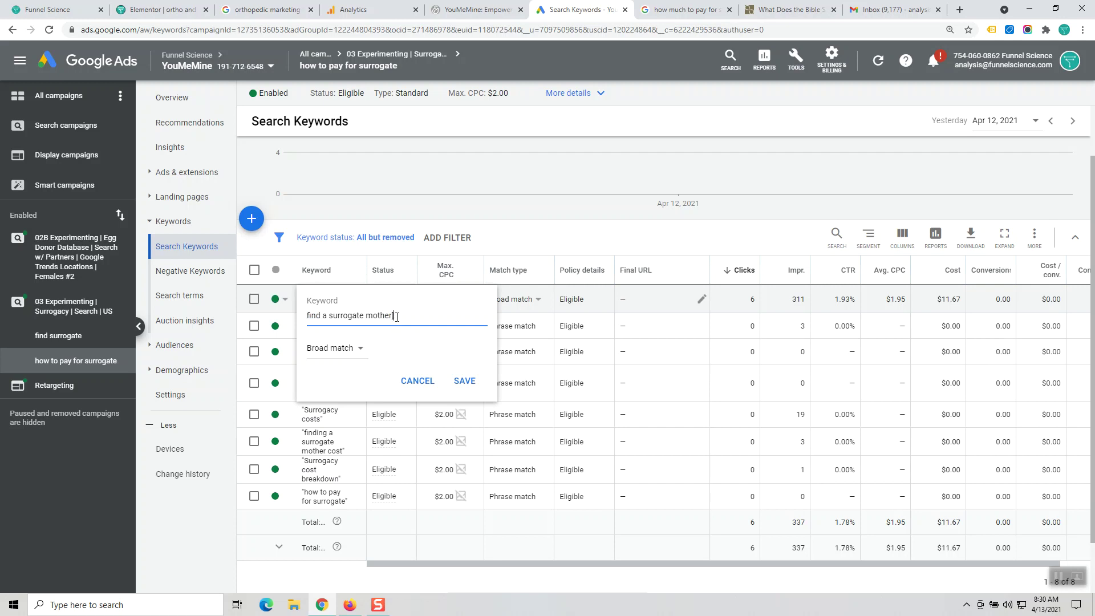
Step: Try exact and modifier match types on 'find a surrogate mother', discard them, and select its row
{"action": "type", "text": "]"}
{"action": "key", "text": "Home"}
{"action": "type", "text": "["}
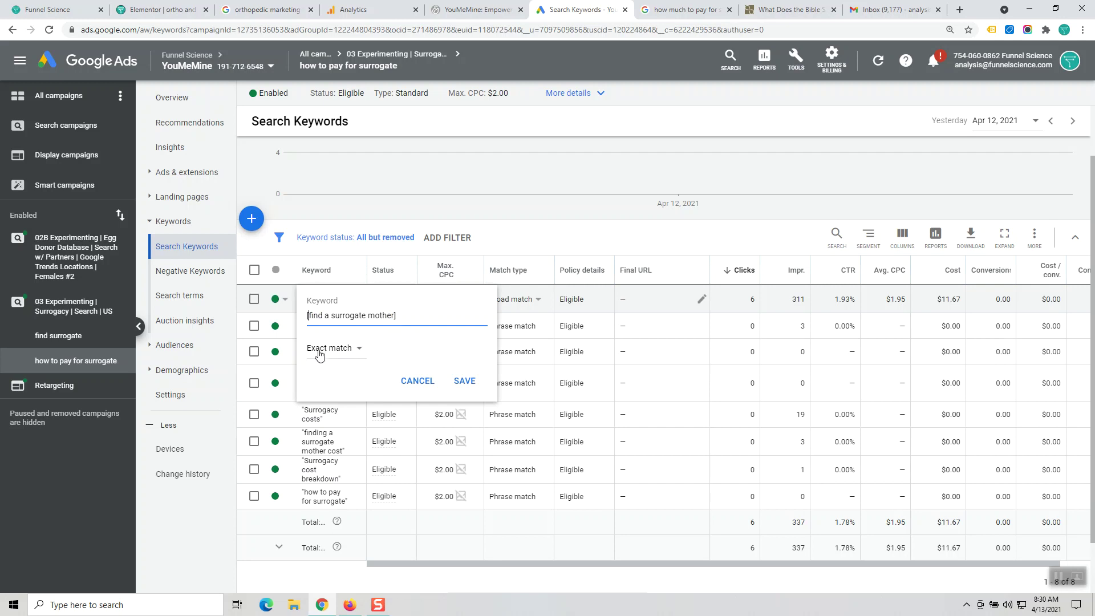
{"action": "key", "text": "BackSpace"}
{"action": "type", "text": "+"}
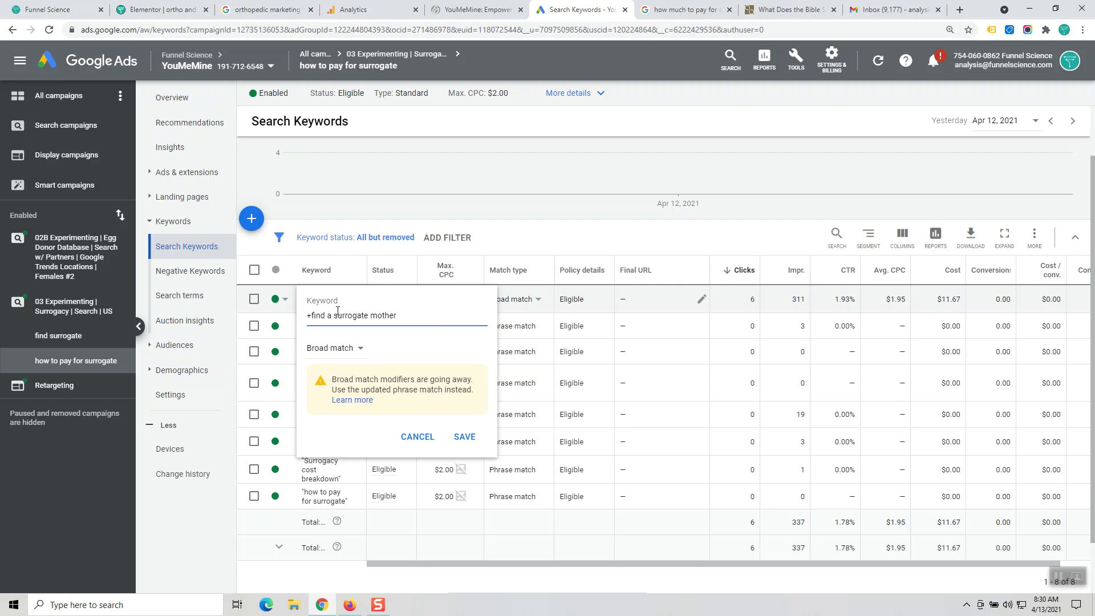
{"action": "type", "text": "+"}
{"action": "key", "text": "ctrl+Right"}
{"action": "type", "text": "+"}
{"action": "left_click", "coordinate": [416, 438]}
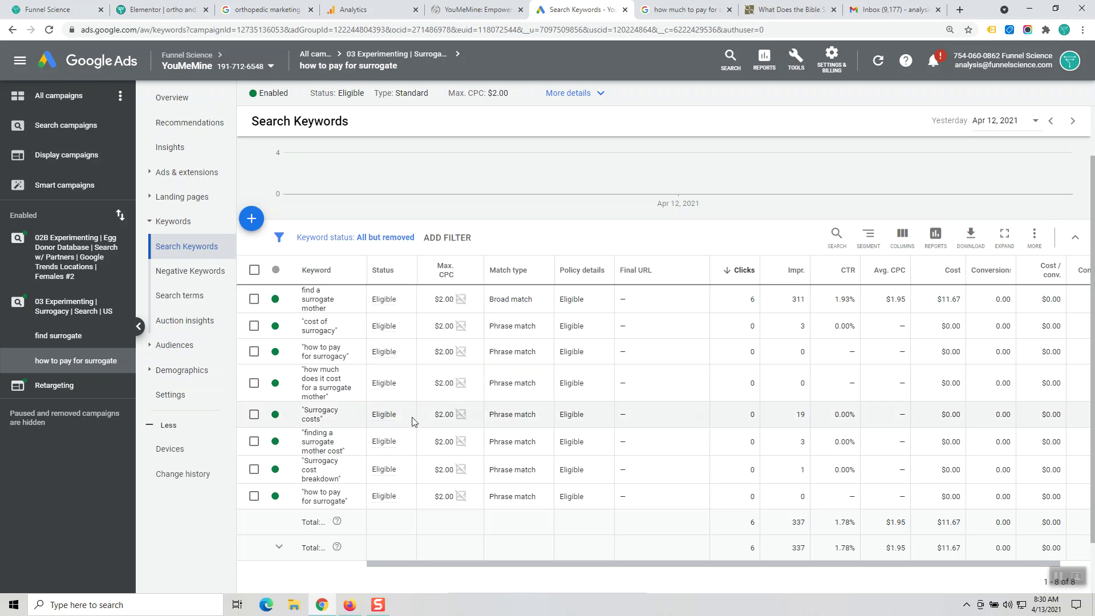
{"action": "left_click", "coordinate": [254, 302]}
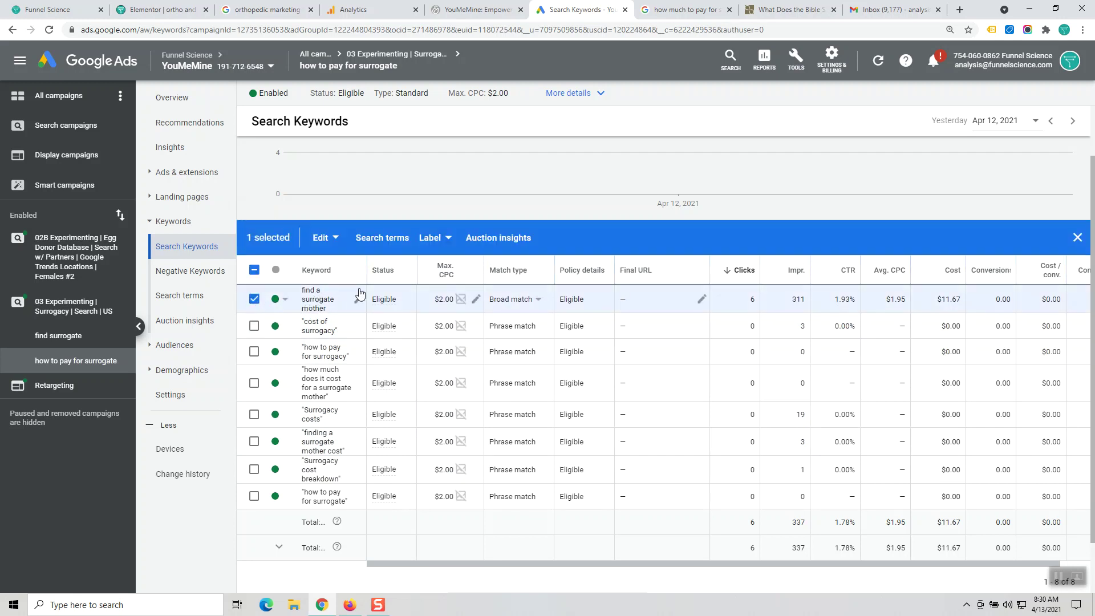
Step: Review the keyword's search terms, copy 'how to pick a surrogate', and go to the find surrogate ad group
{"action": "left_click", "coordinate": [382, 238]}
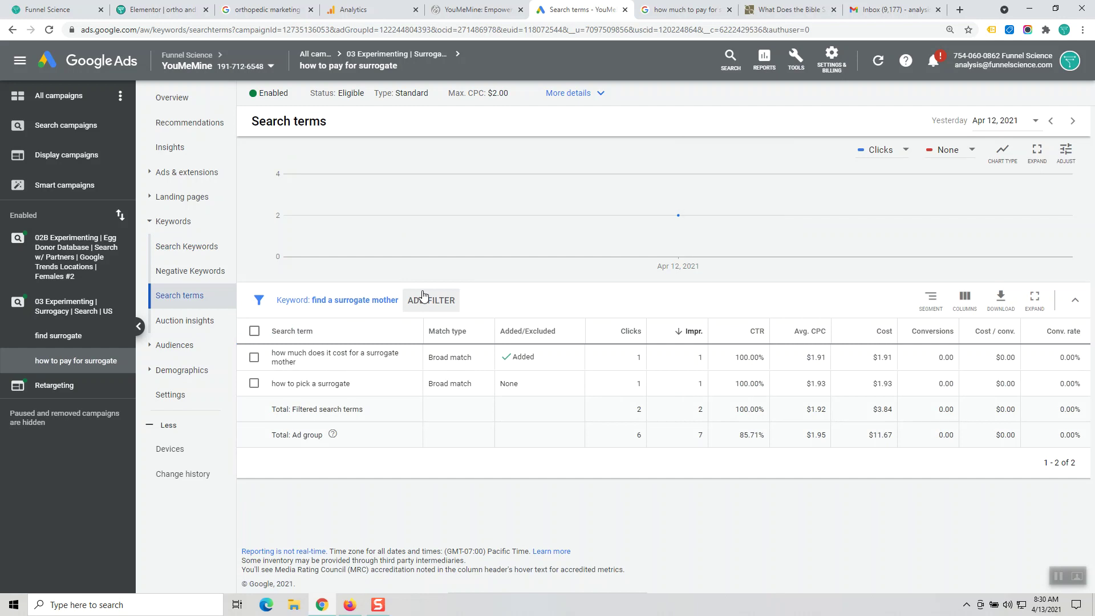
{"action": "left_click_drag", "start_coordinate": [315, 364], "coordinate": [271, 350]}
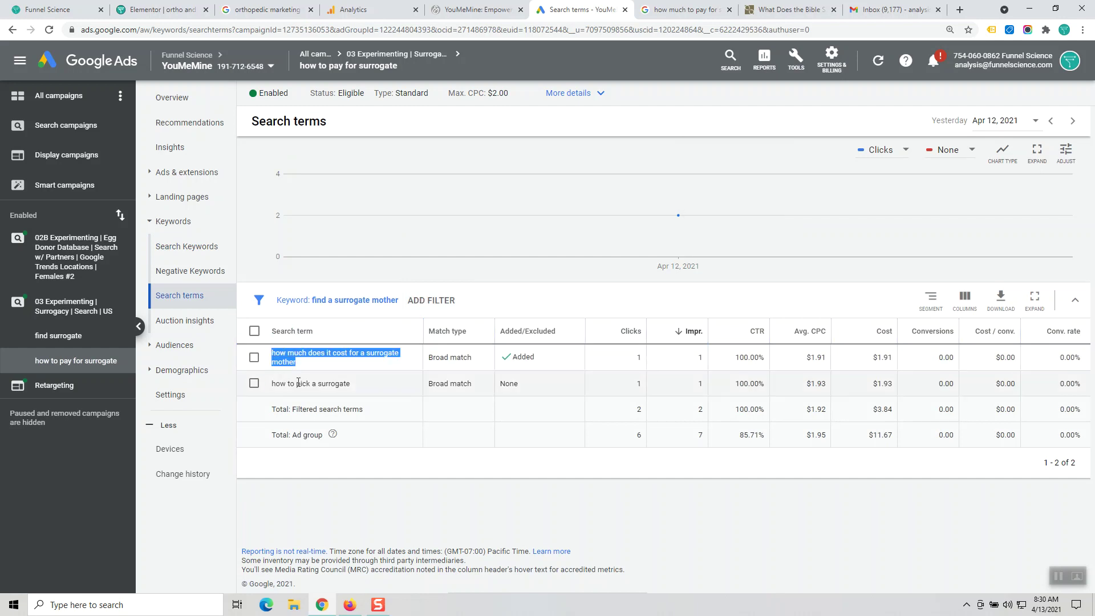
{"action": "double_click", "coordinate": [535, 359]}
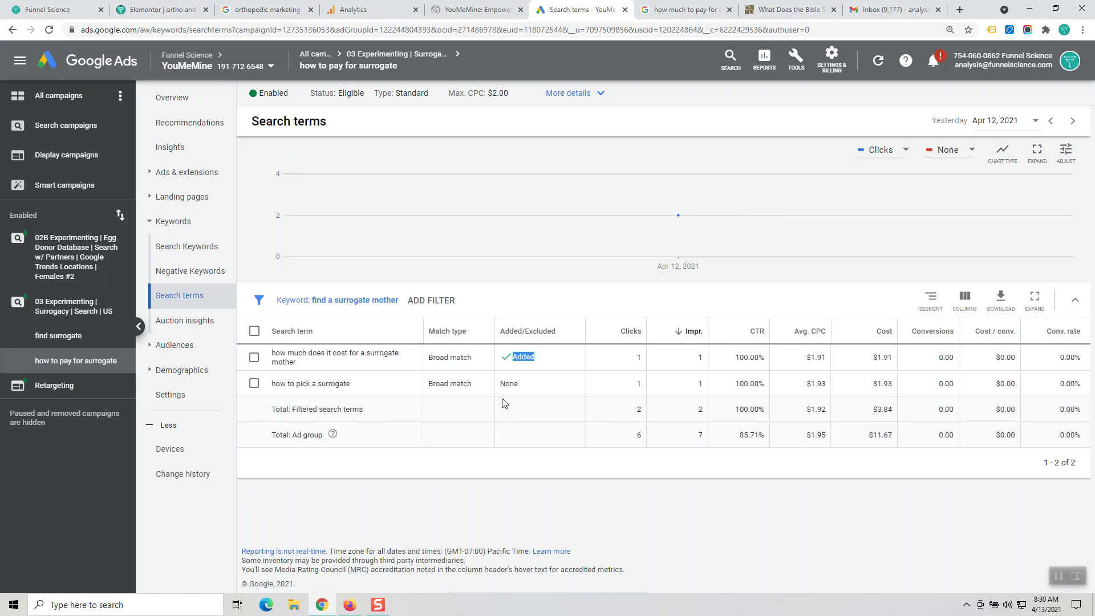
{"action": "left_click_drag", "start_coordinate": [273, 383], "coordinate": [361, 390]}
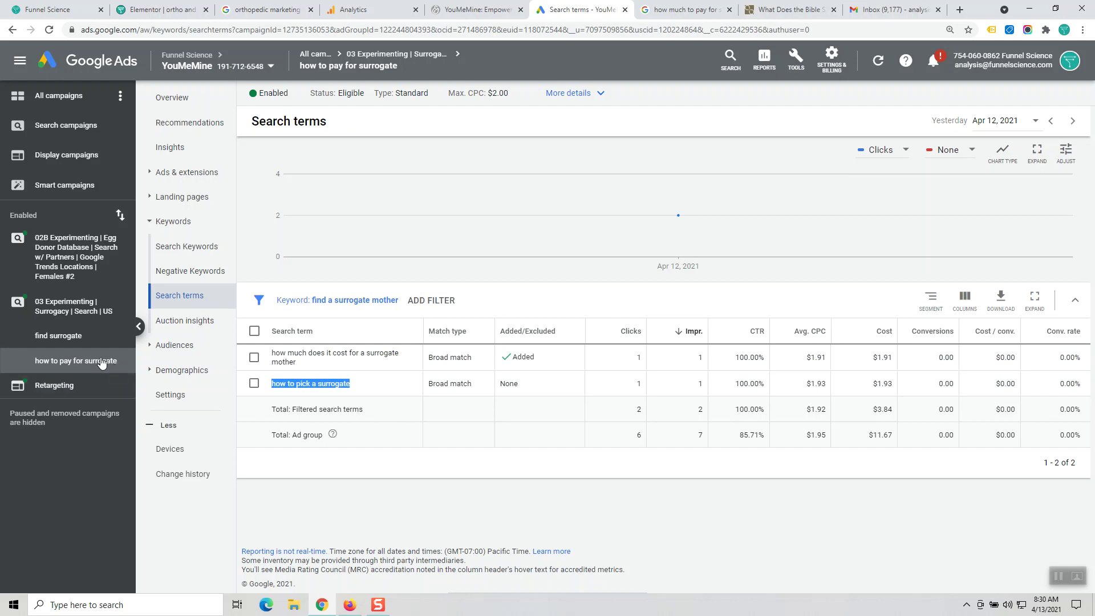
{"action": "triple_click", "coordinate": [289, 380]}
{"action": "key", "text": "ctrl+c"}
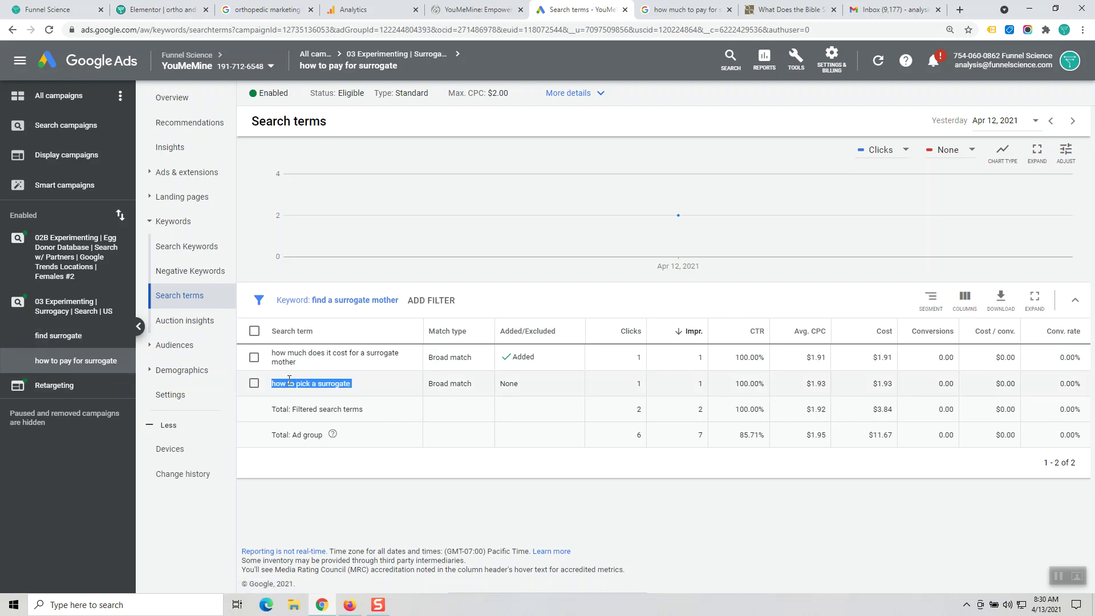
{"action": "left_click", "coordinate": [71, 339]}
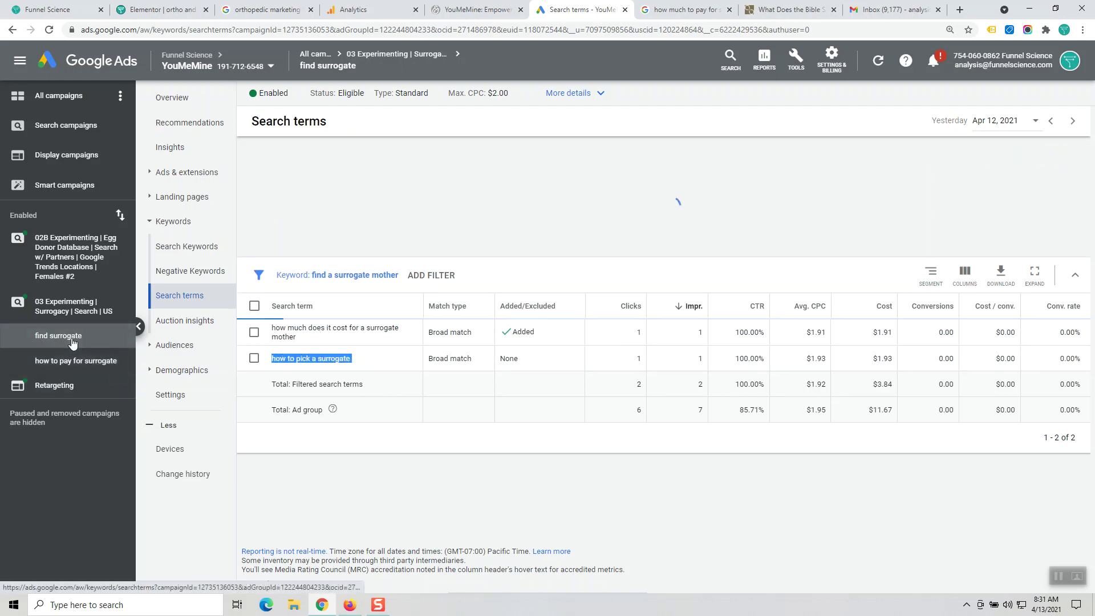
Step: Add 'how to pick a surrogate' as phrase and [exact] keywords to the find surrogate ad group
{"action": "left_click", "coordinate": [185, 247]}
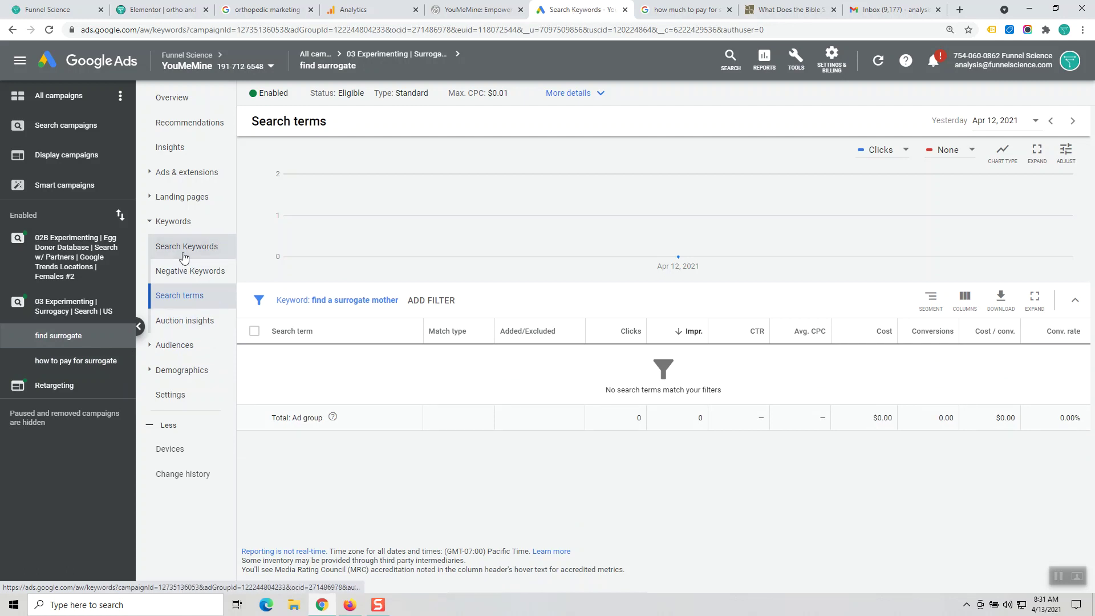
{"action": "left_click", "coordinate": [251, 282]}
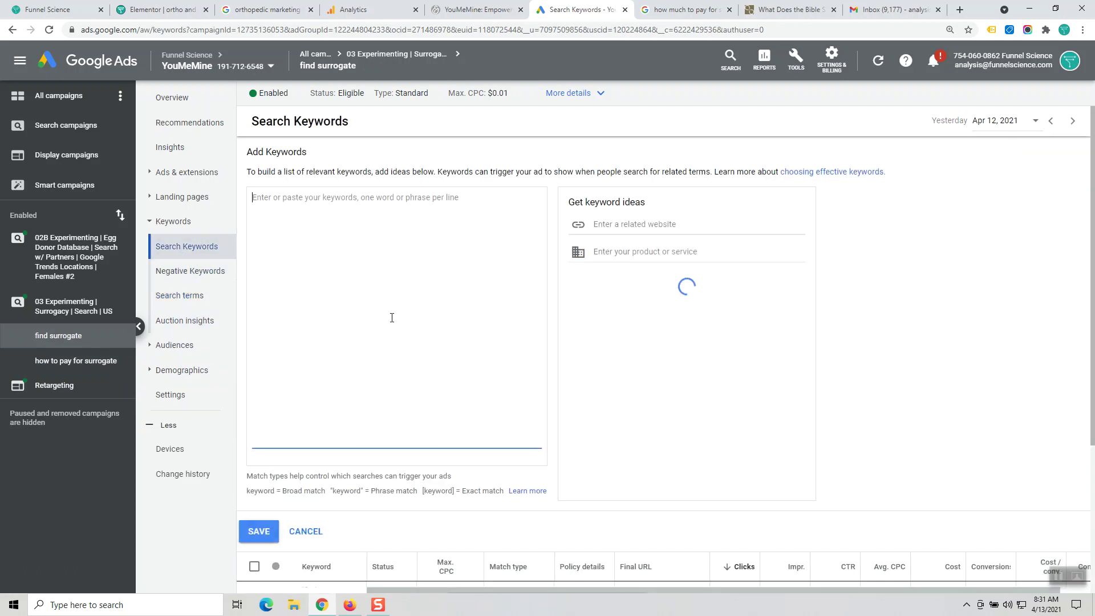
{"action": "type", "text": "\"how to pick a surrogate"}
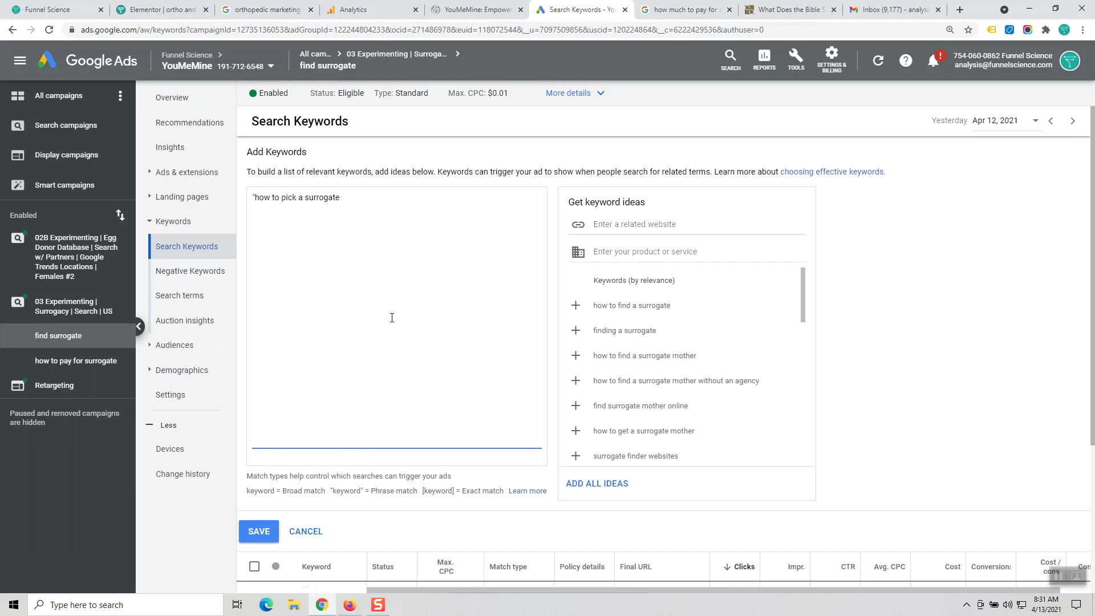
{"action": "type", "text": "["}
{"action": "key", "text": "ctrl+v"}
{"action": "left_click", "coordinate": [258, 531]}
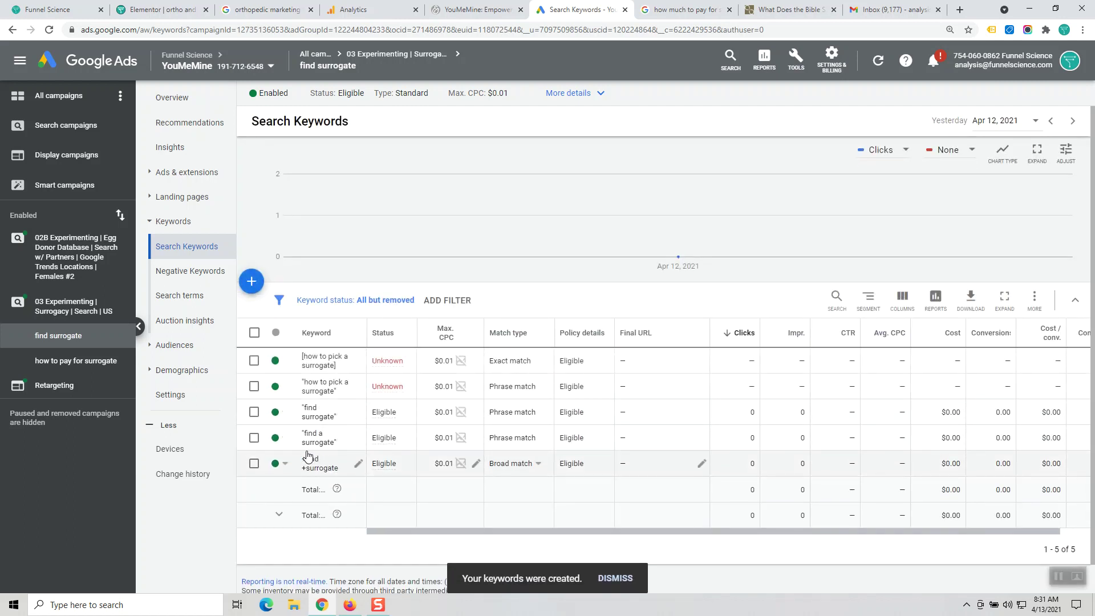
Step: Pause the find a surrogate mother keyword in the how to pay for surrogate ad group
{"action": "left_click", "coordinate": [86, 365]}
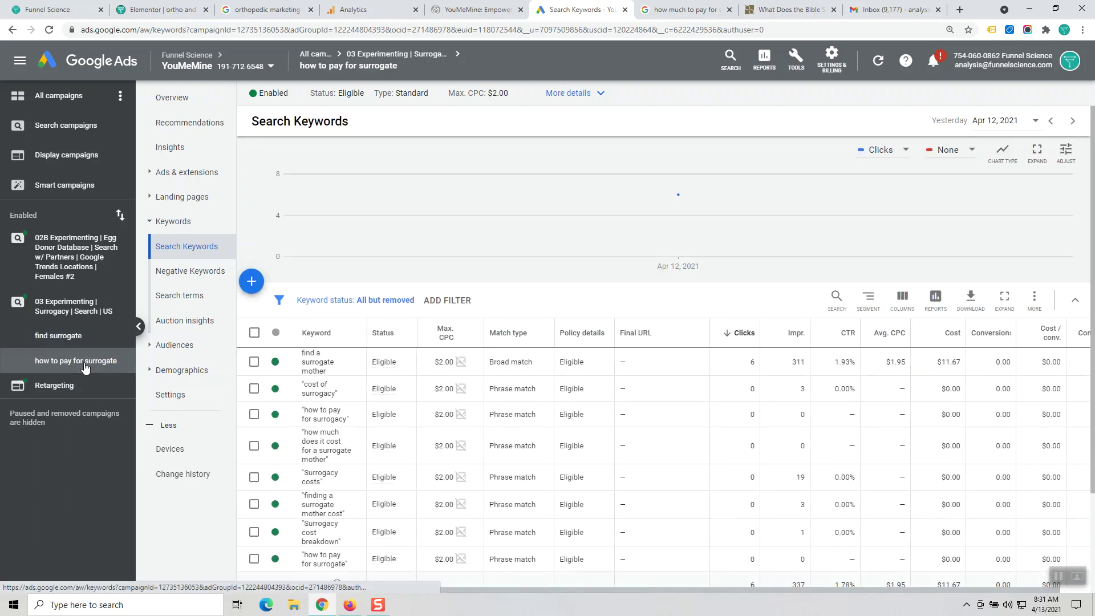
{"action": "left_click", "coordinate": [253, 363]}
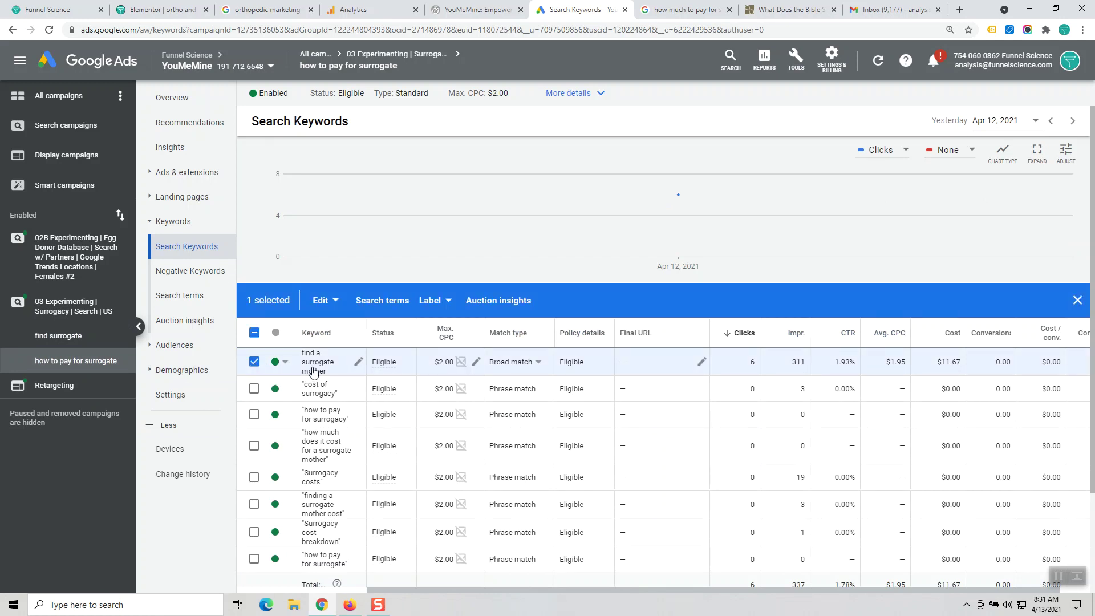
{"action": "left_click", "coordinate": [280, 368]}
{"action": "left_click", "coordinate": [285, 369]}
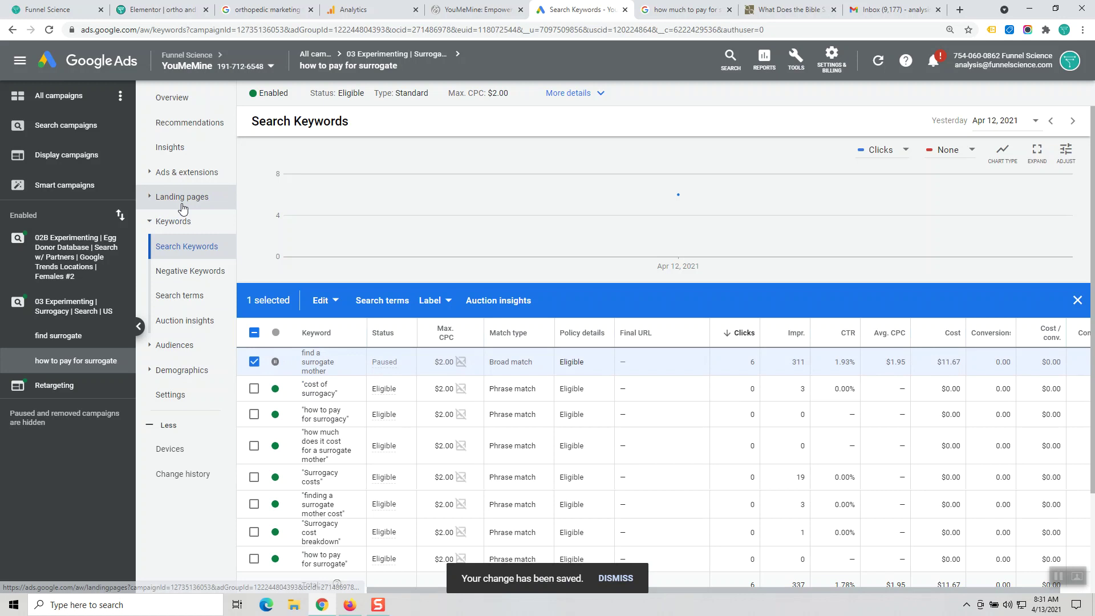
{"action": "left_click", "coordinate": [184, 174]}
{"action": "left_click", "coordinate": [185, 196]}
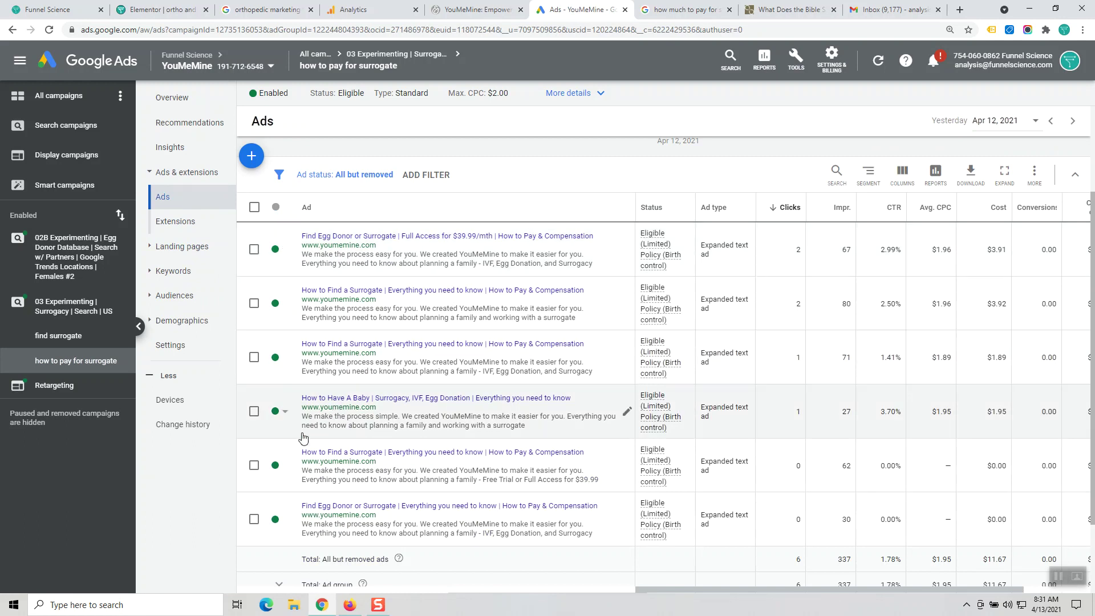
Step: Pause the fifth and last ads, both with zero clicks, then deselect them
{"action": "left_click", "coordinate": [254, 465]}
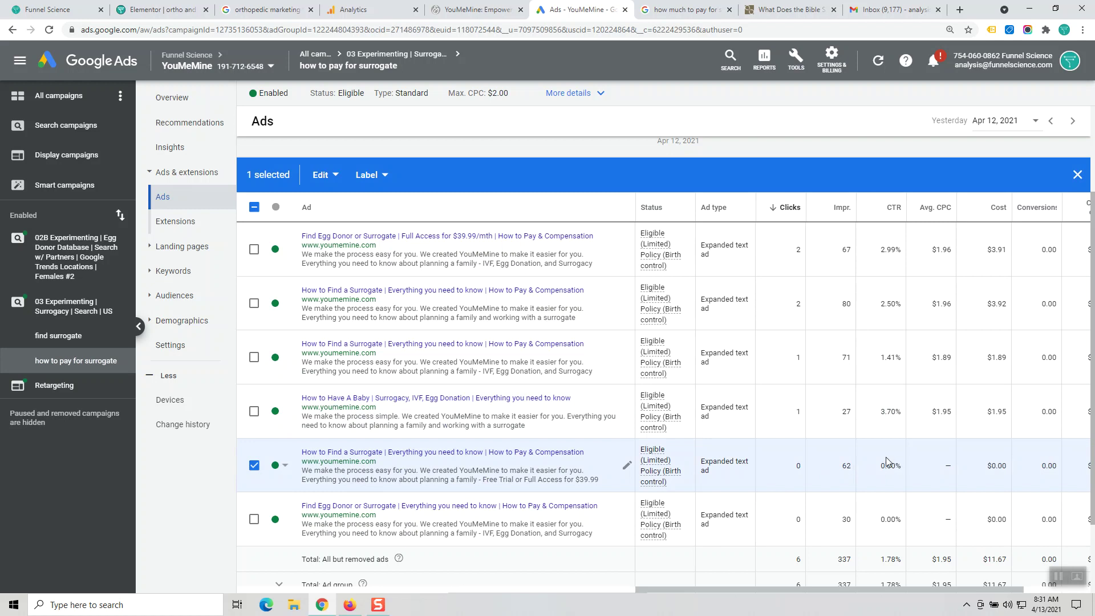
{"action": "left_click", "coordinate": [254, 519]}
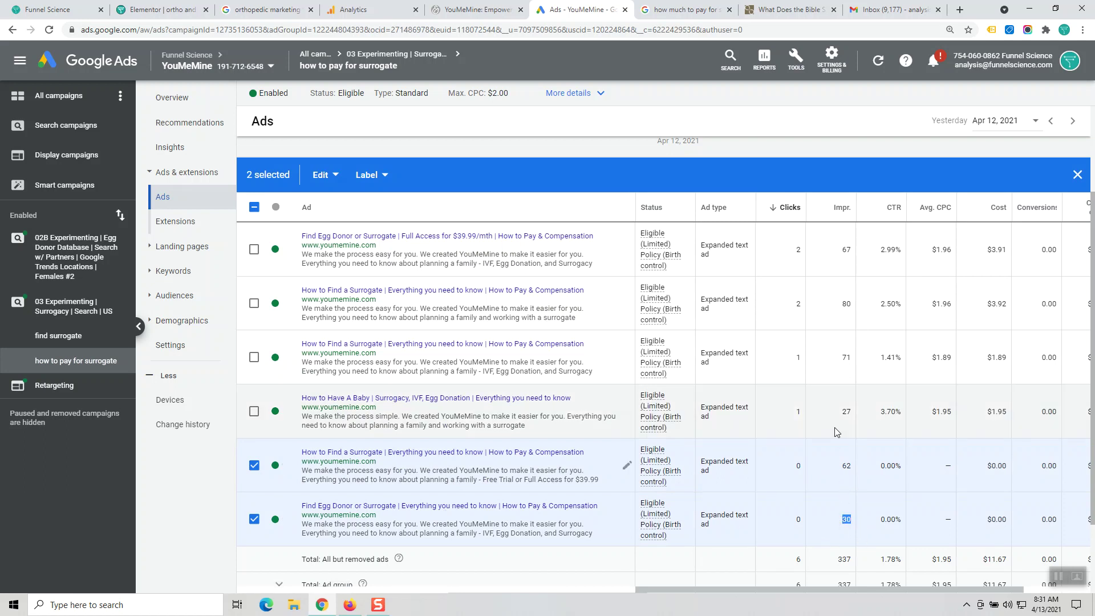
{"action": "left_click_drag", "start_coordinate": [839, 412], "coordinate": [854, 416]}
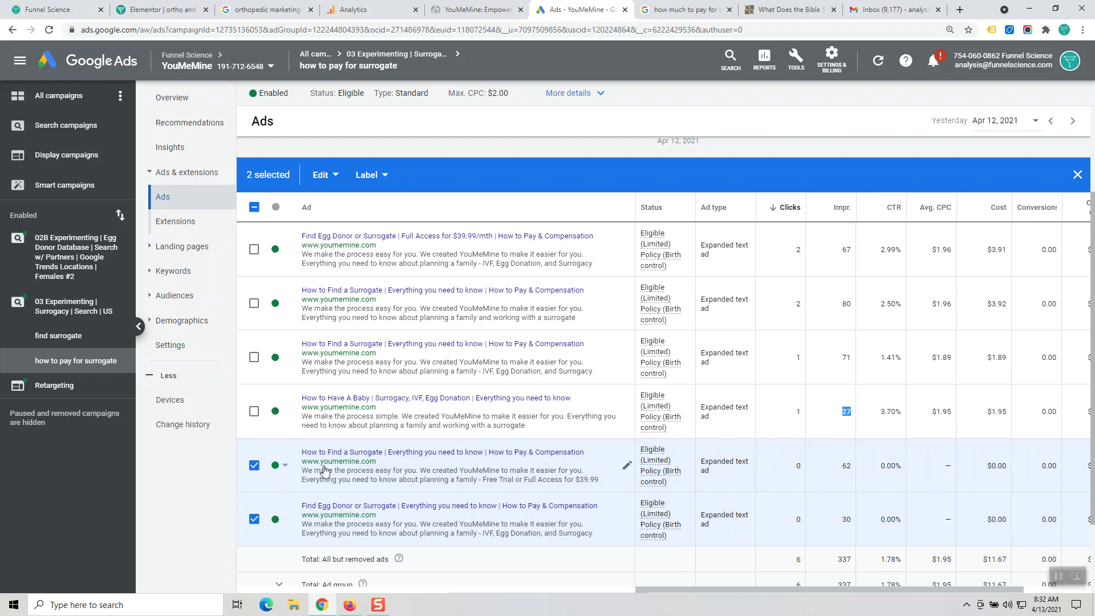
{"action": "left_click", "coordinate": [321, 174]}
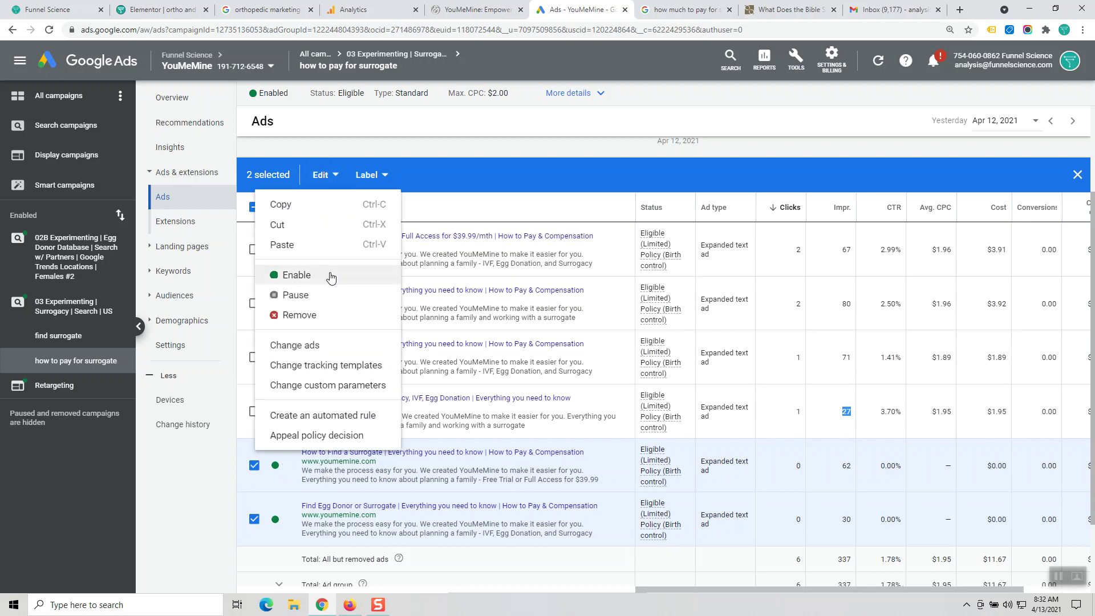
{"action": "left_click", "coordinate": [317, 295]}
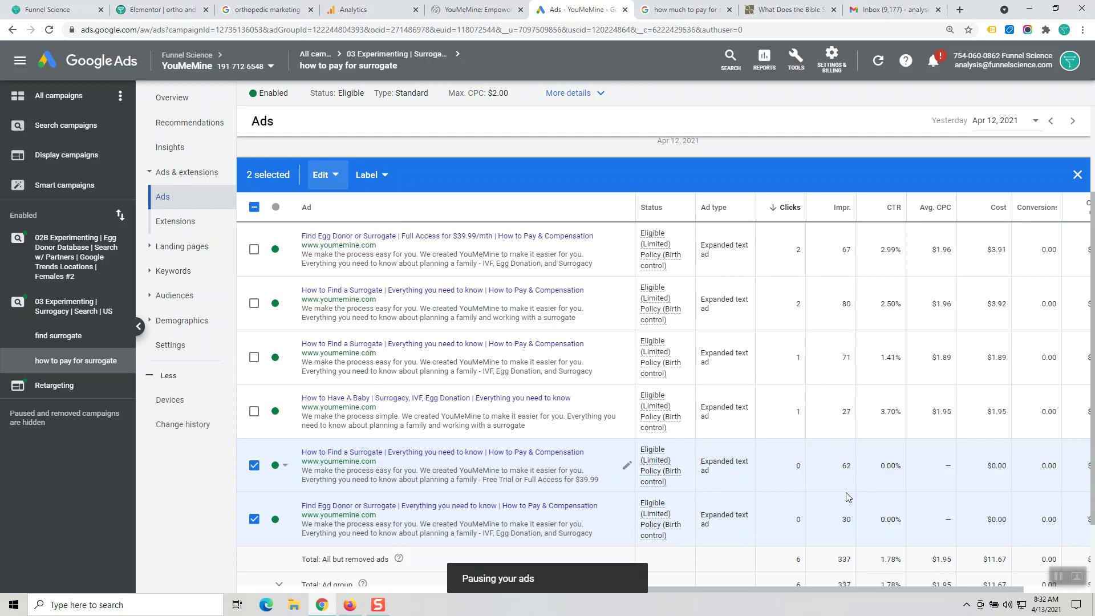
{"action": "left_click", "coordinate": [253, 465]}
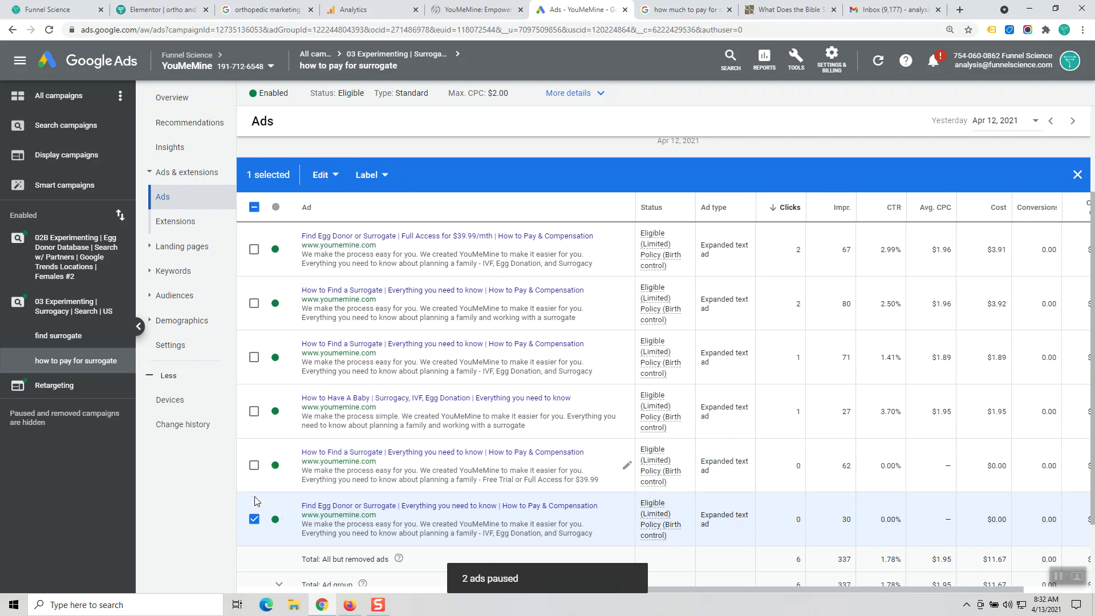
{"action": "left_click", "coordinate": [254, 519]}
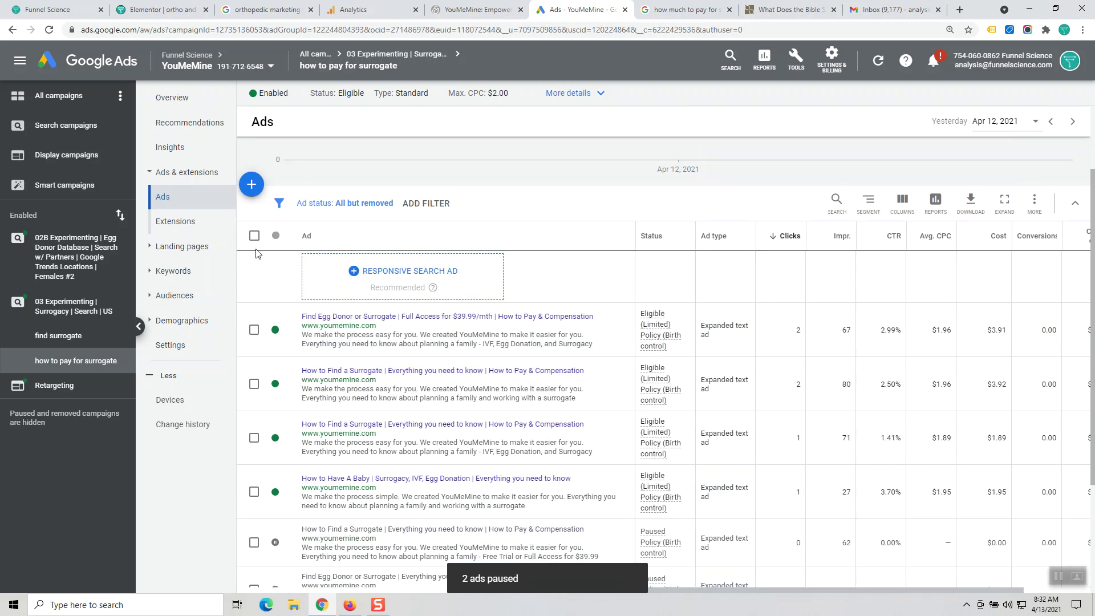
Step: Select the first ad, then switch to the YouMeMine homepage tab
{"action": "left_click", "coordinate": [254, 330]}
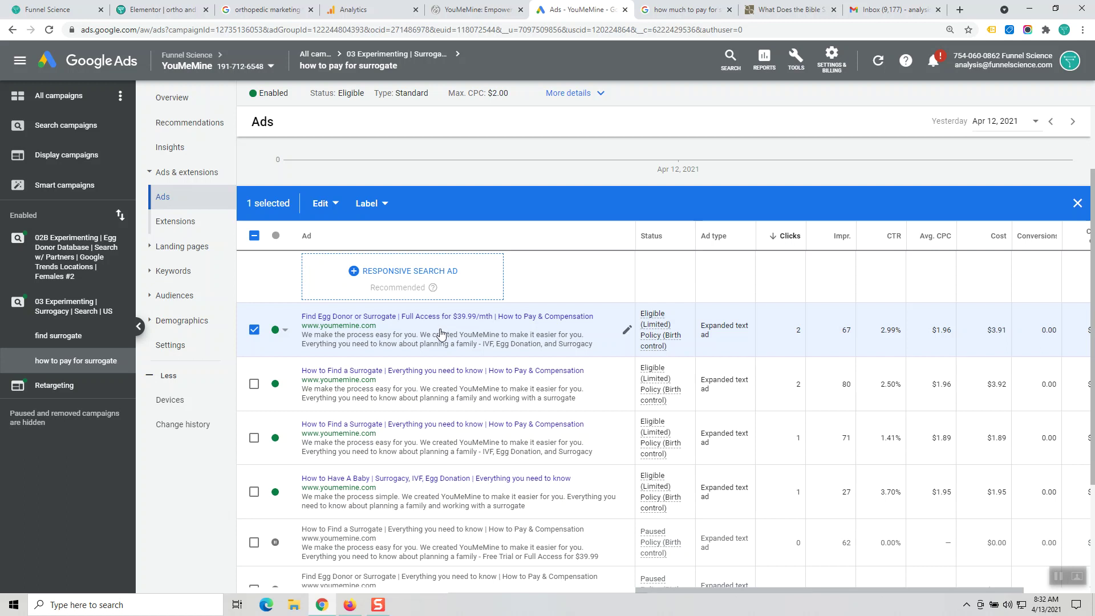
{"action": "key", "text": "ctrl+shift+Tab"}
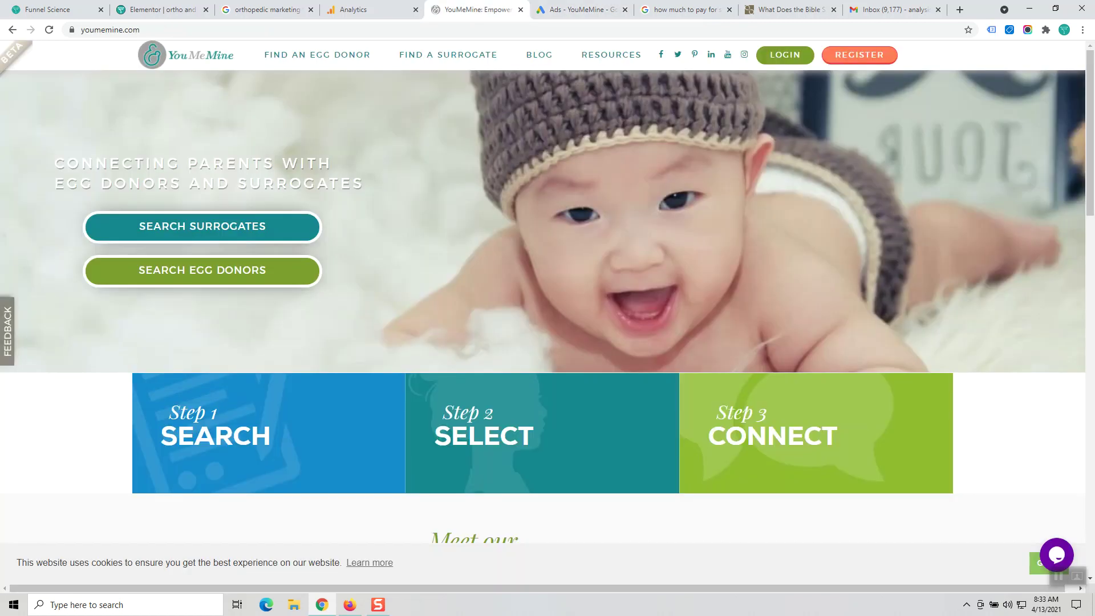